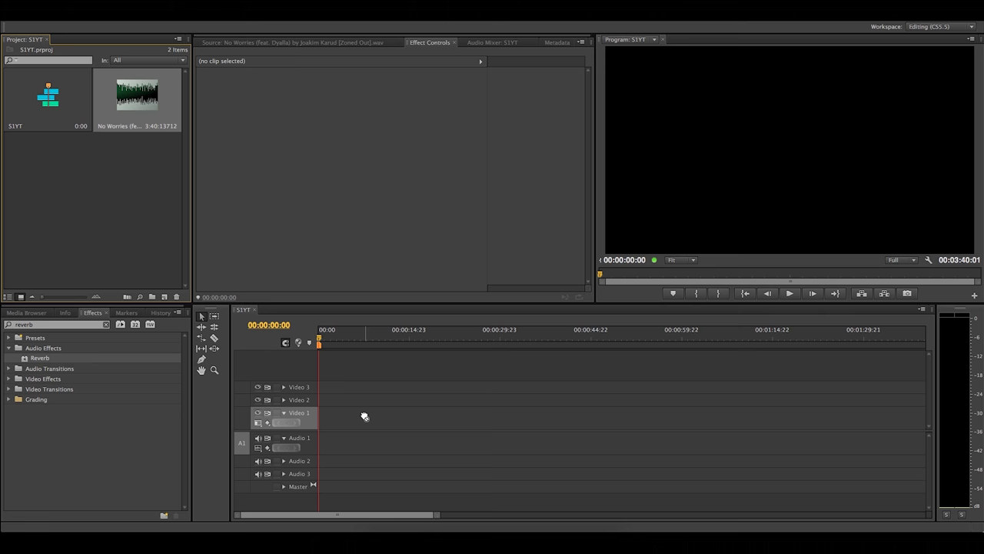
Place the No Worries song on Audio 1 of the S1YT sequence and play it.
{"action": "left_click_drag", "start_coordinate": [365, 416], "coordinate": [365, 442]}
{"action": "key", "text": "space"}
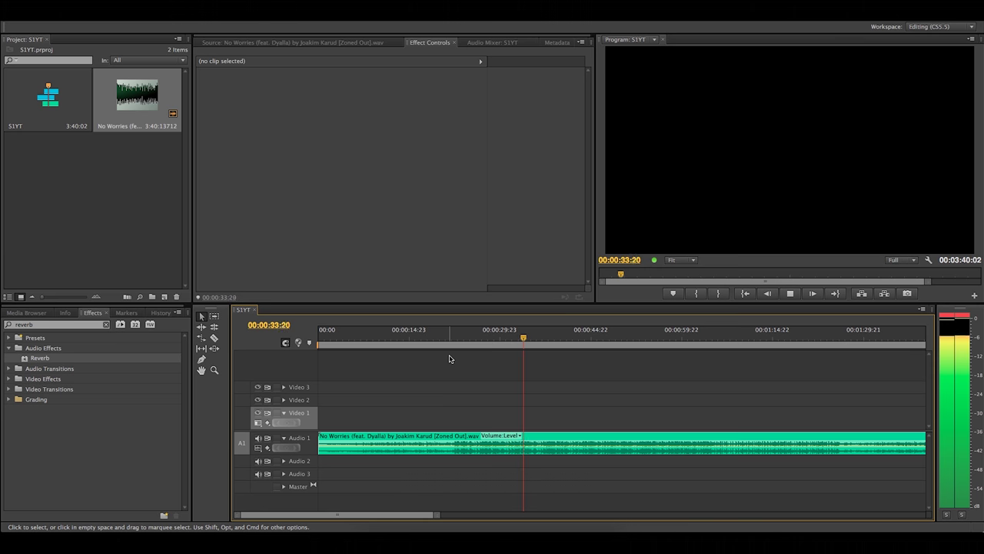
Zoom into the song's waveform around 32 seconds and replay to hear the ending.
{"action": "key", "text": "space"}
{"action": "left_click_drag", "start_coordinate": [437, 518], "coordinate": [395, 519]}
{"action": "left_click_drag", "start_coordinate": [623, 337], "coordinate": [569, 346]}
{"action": "key", "text": "space"}
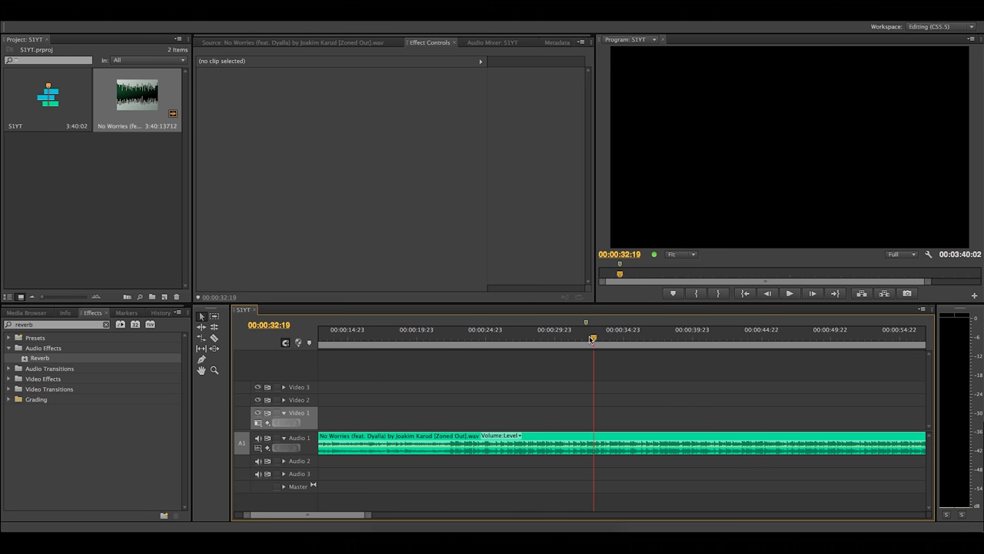
Cut the song at its natural end point and delete the tail after it.
{"action": "left_click_drag", "start_coordinate": [591, 338], "coordinate": [593, 338]}
{"action": "key", "text": "c"}
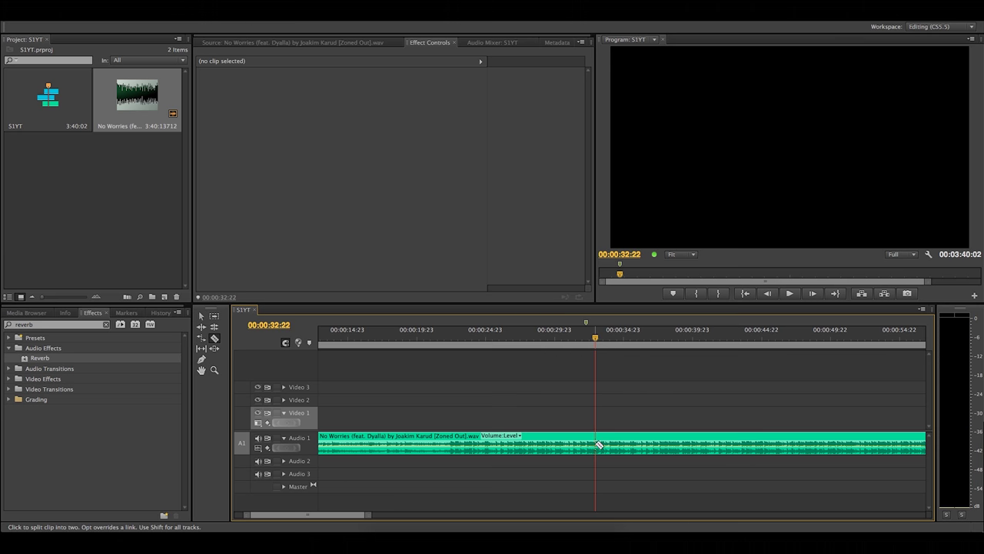
{"action": "left_click", "coordinate": [595, 440]}
{"action": "key", "text": "v"}
{"action": "left_click", "coordinate": [632, 453]}
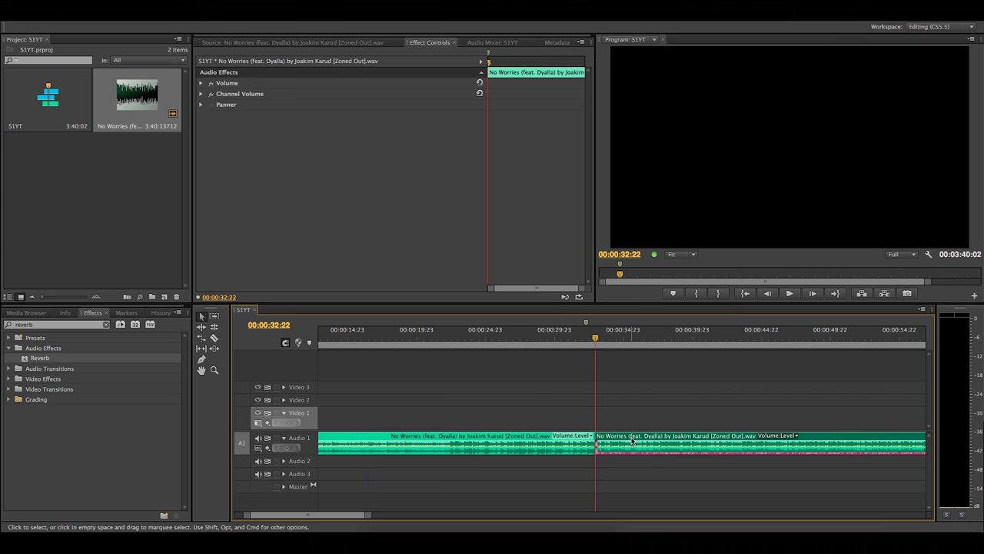
{"action": "key", "text": "Delete"}
Split off a short final slice at 00:00:32:06 and select it.
{"action": "left_click_drag", "start_coordinate": [595, 341], "coordinate": [587, 409]}
{"action": "key", "text": "c"}
{"action": "left_click", "coordinate": [588, 442]}
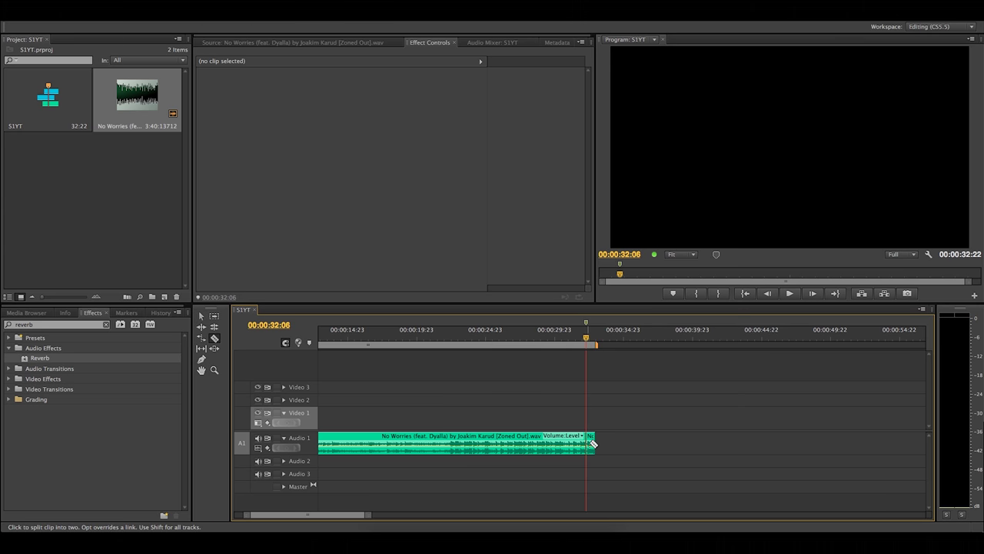
{"action": "key", "text": "v"}
{"action": "left_click", "coordinate": [591, 440]}
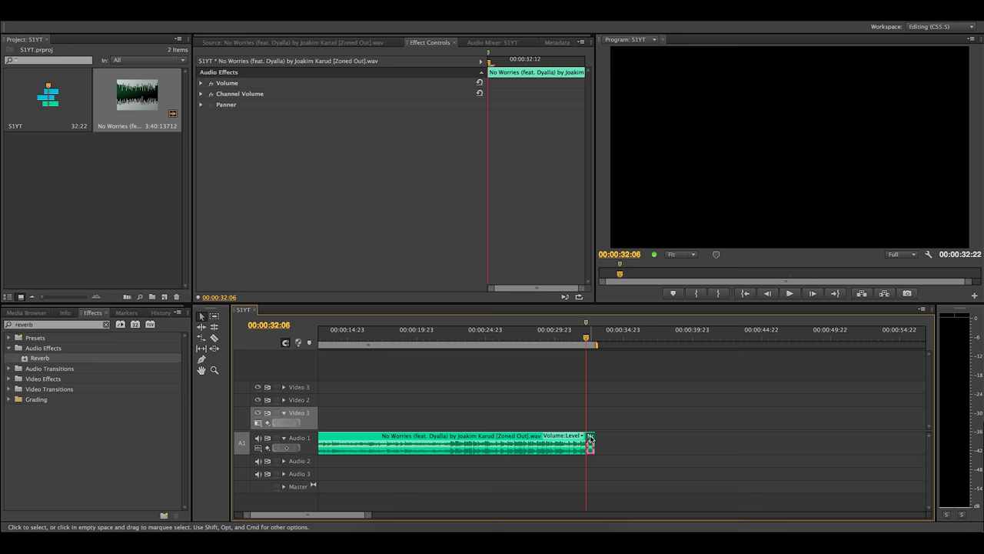
Nest the slice as Nested Sequence 03, align its clip to zero, and return to S1YT.
{"action": "right_click", "coordinate": [591, 440]}
{"action": "left_click", "coordinate": [615, 365]}
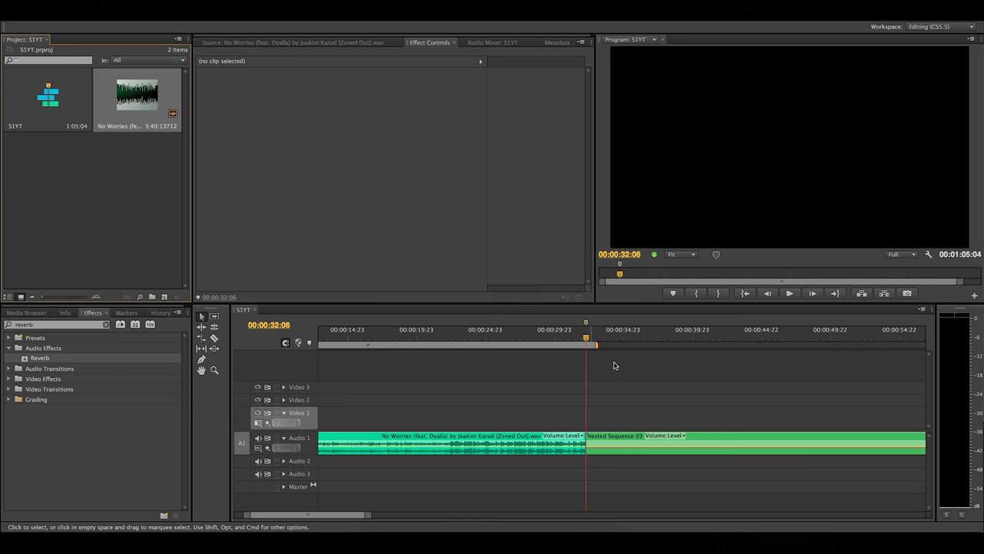
{"action": "double_click", "coordinate": [614, 439]}
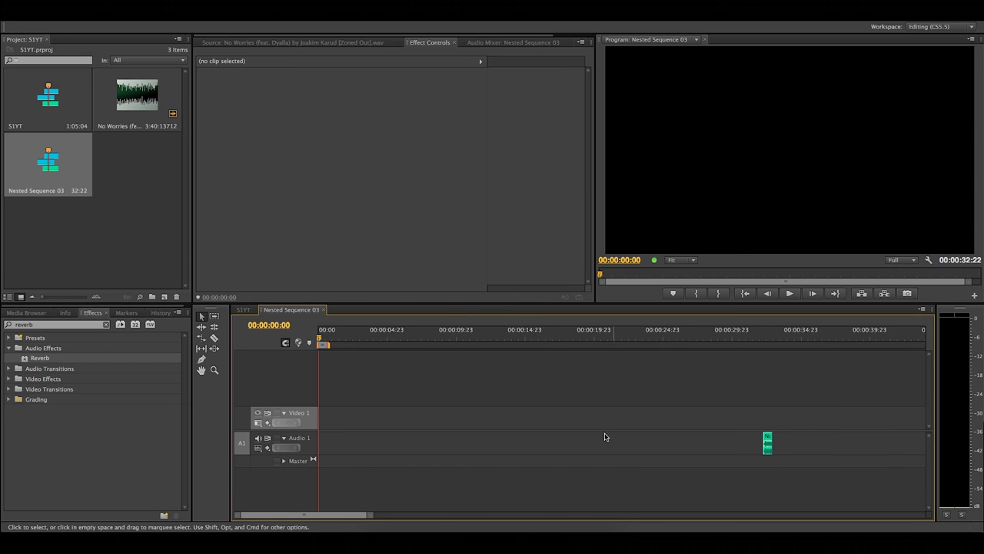
{"action": "left_click_drag", "start_coordinate": [768, 438], "coordinate": [279, 448]}
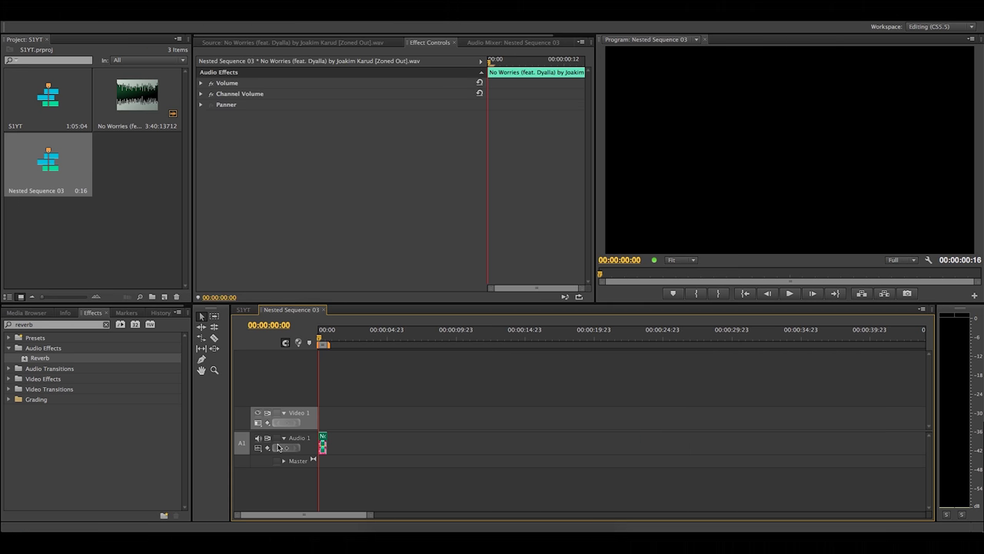
{"action": "left_click", "coordinate": [243, 309]}
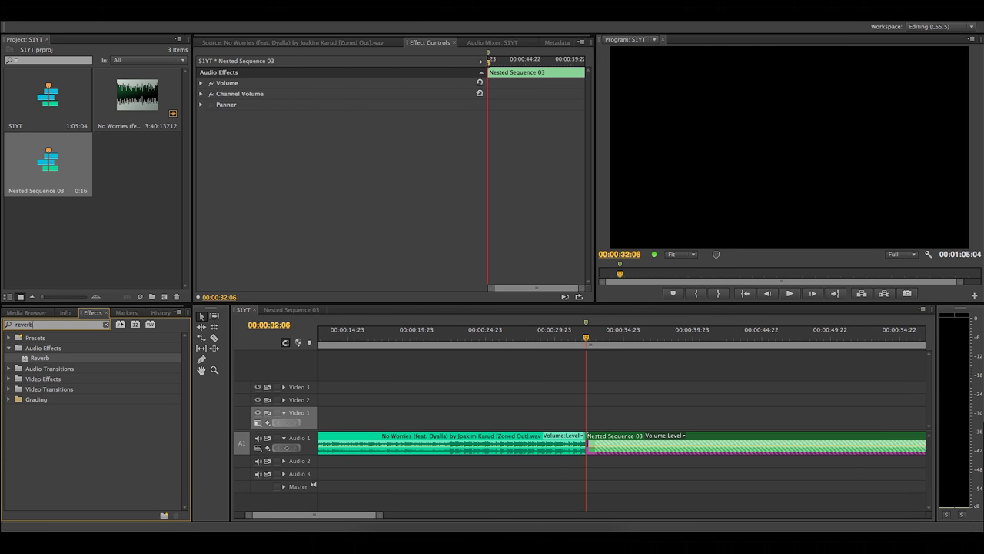
Apply Reverb to Nested Sequence 03 with room size 91% and preview the ending.
{"action": "left_click_drag", "start_coordinate": [51, 361], "coordinate": [284, 197]}
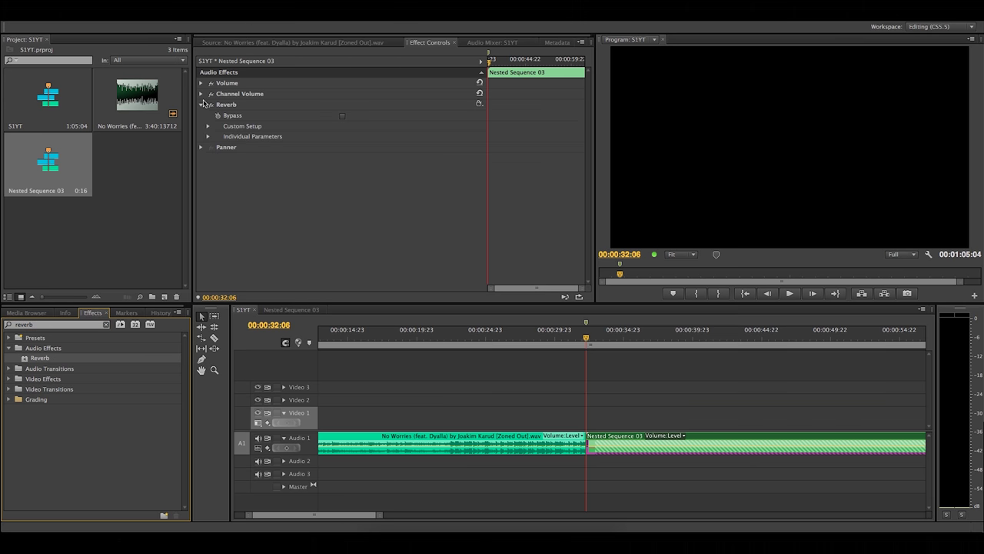
{"action": "left_click", "coordinate": [208, 126]}
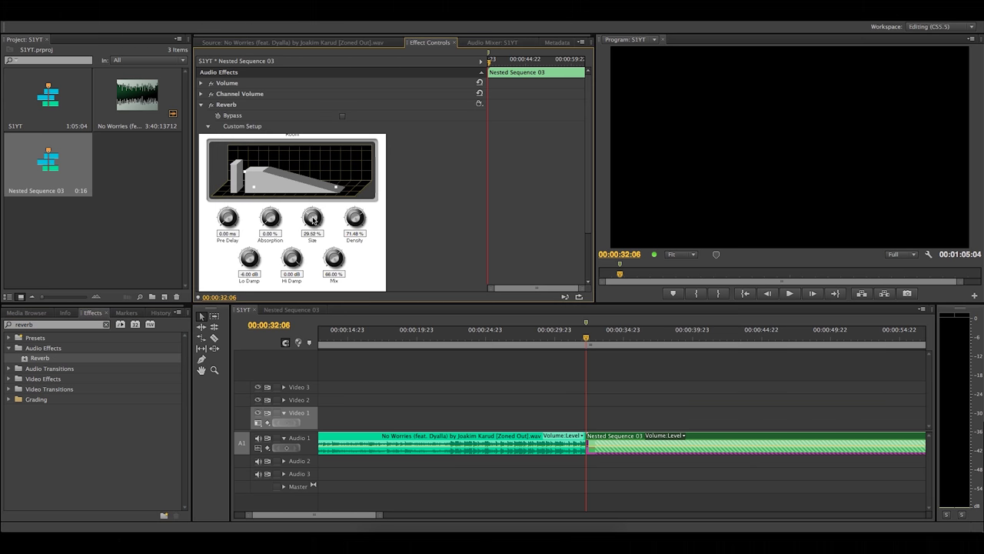
{"action": "left_click", "coordinate": [510, 372]}
{"action": "key", "text": "space"}
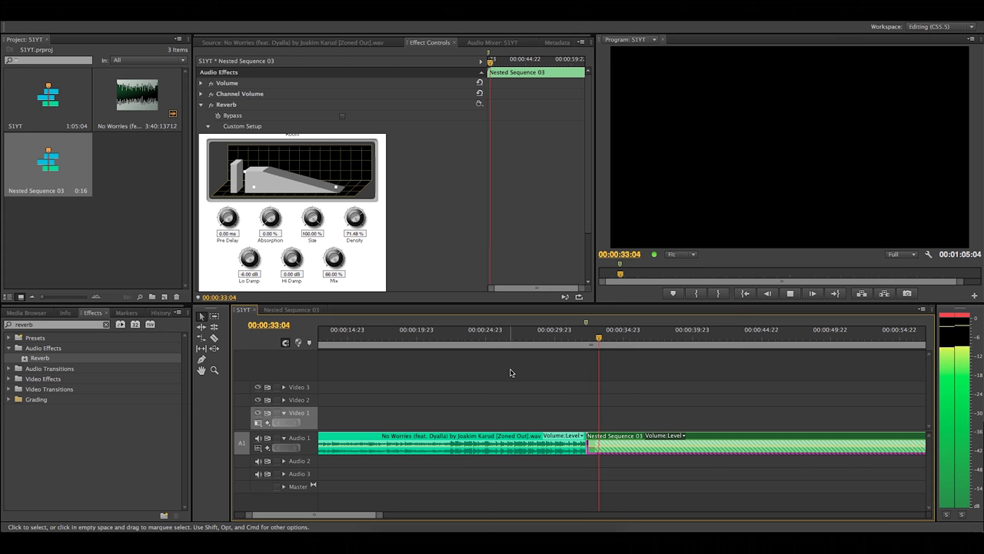
{"action": "key", "text": "space"}
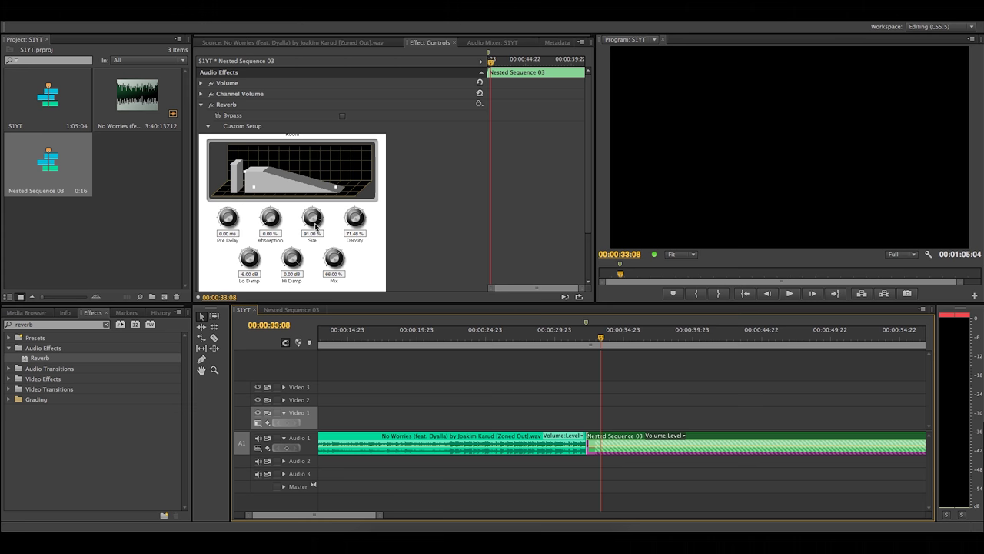
Set the slice's Volume Level to -2.0 dB with keyframing turned off.
{"action": "left_click", "coordinate": [201, 84]}
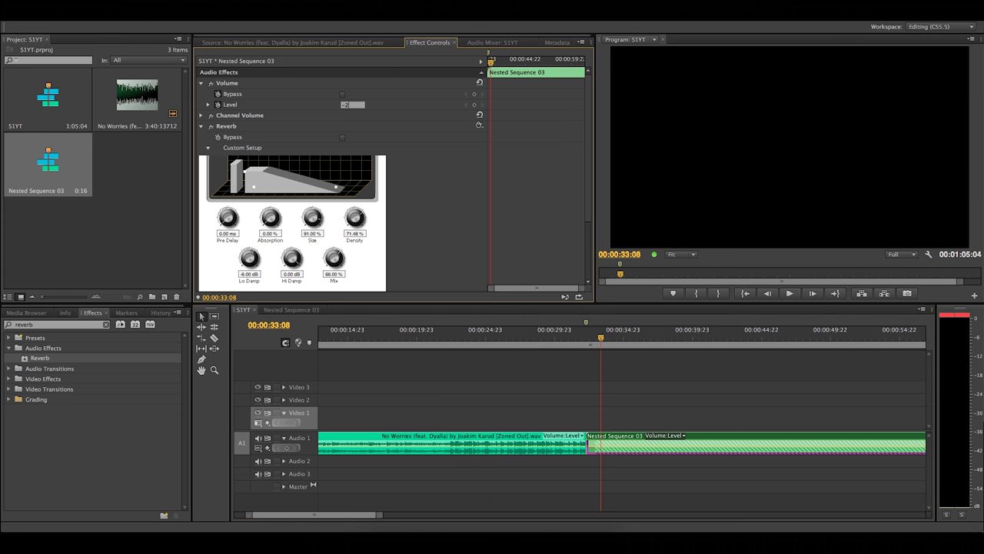
{"action": "type", "text": "-2"}
{"action": "left_click", "coordinate": [220, 106]}
{"action": "left_click", "coordinate": [579, 290]}
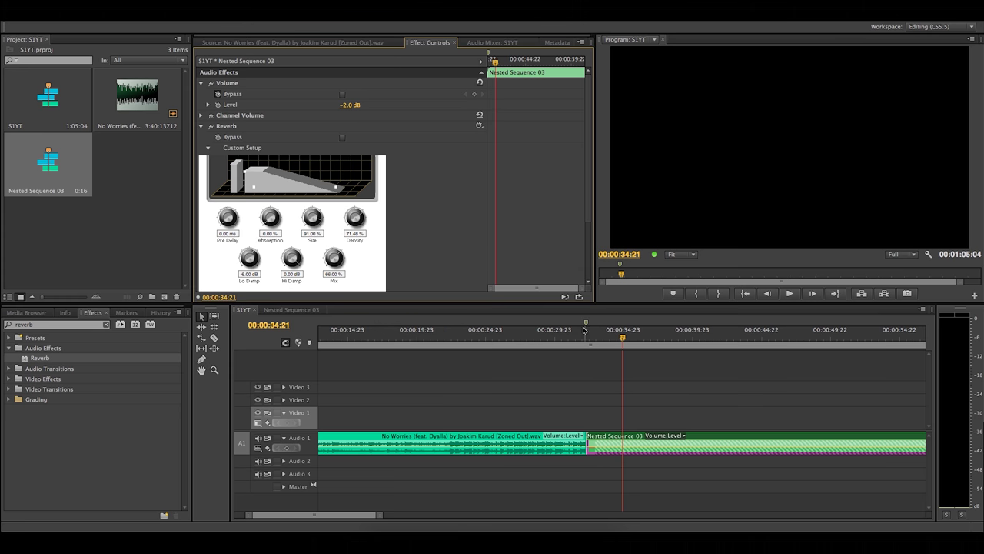
{"action": "left_click", "coordinate": [574, 333]}
{"action": "key", "text": "space"}
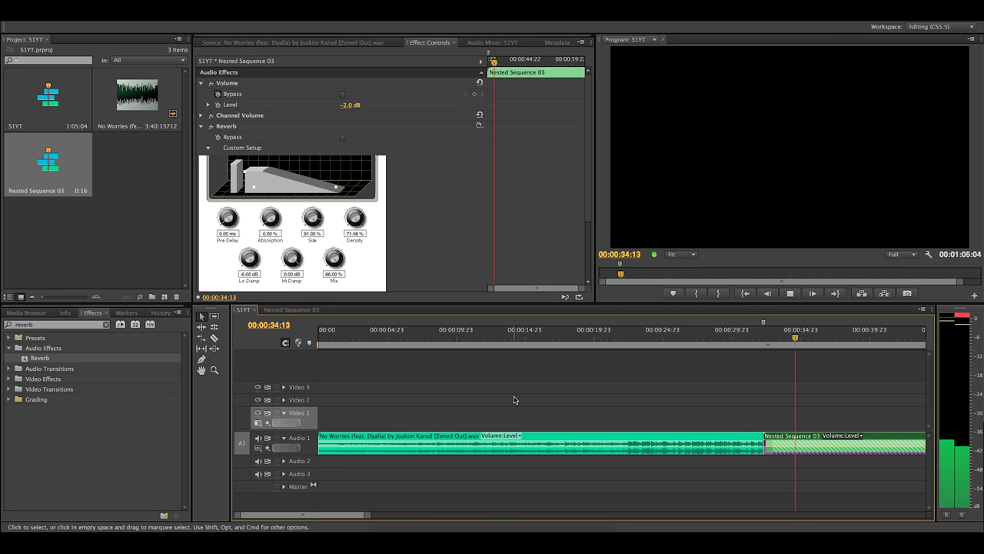
Trim the Nested Sequence 03 clip so it ends at 00:00:34:13.
{"action": "key", "text": "space"}
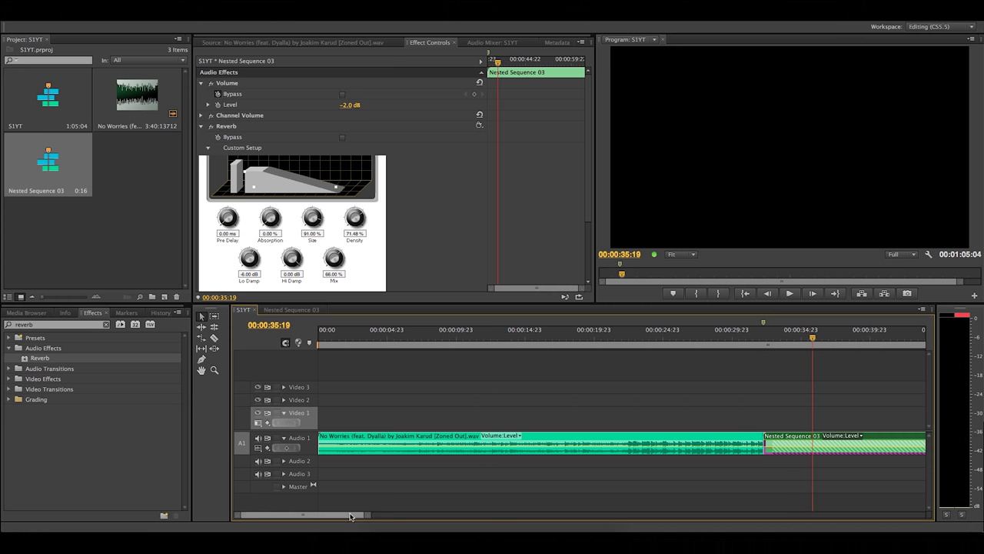
{"action": "left_click_drag", "start_coordinate": [308, 514], "coordinate": [329, 514]}
{"action": "left_click_drag", "start_coordinate": [876, 443], "coordinate": [465, 446]}
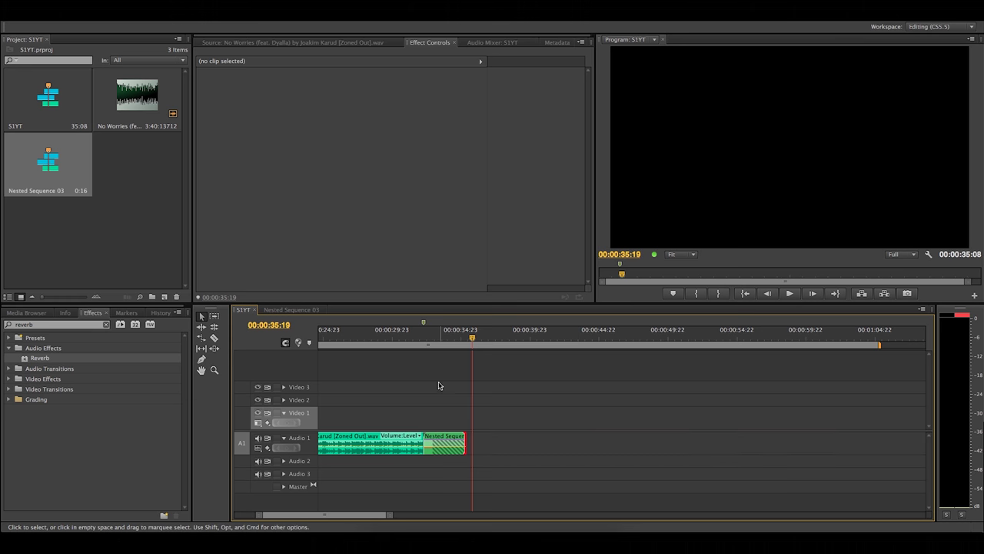
{"action": "left_click", "coordinate": [444, 339]}
{"action": "key", "text": "space"}
{"action": "key", "text": "space"}
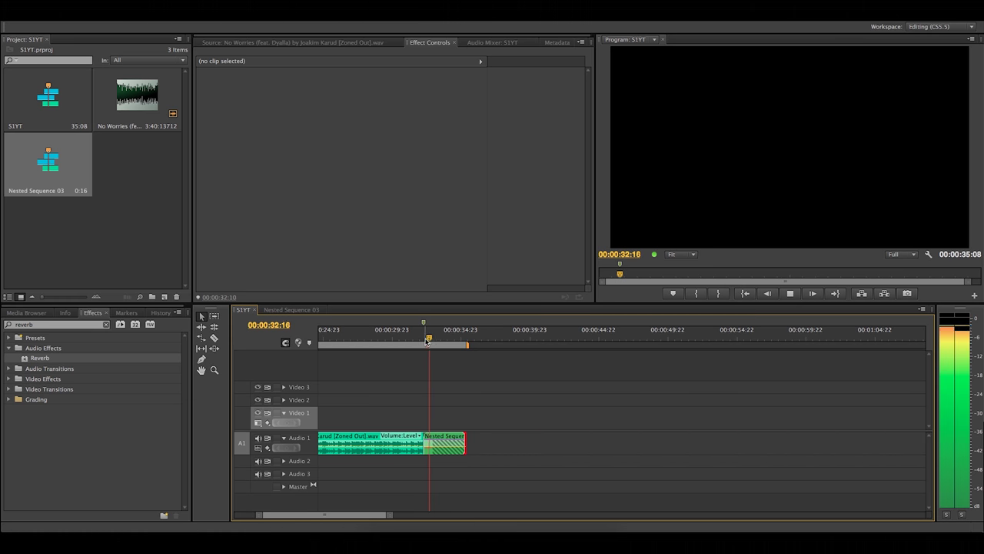
{"action": "key", "text": "space"}
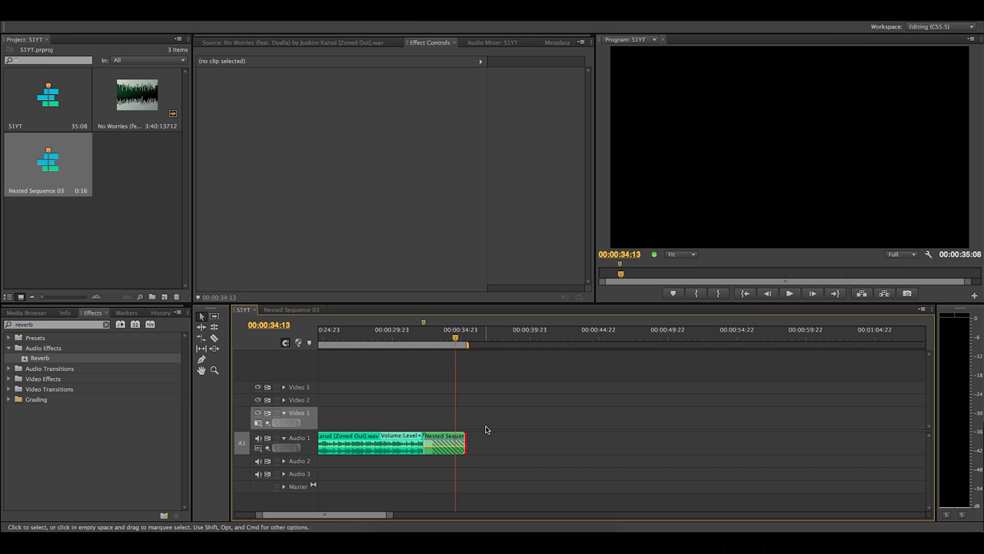
{"action": "left_click_drag", "start_coordinate": [464, 444], "coordinate": [455, 443]}
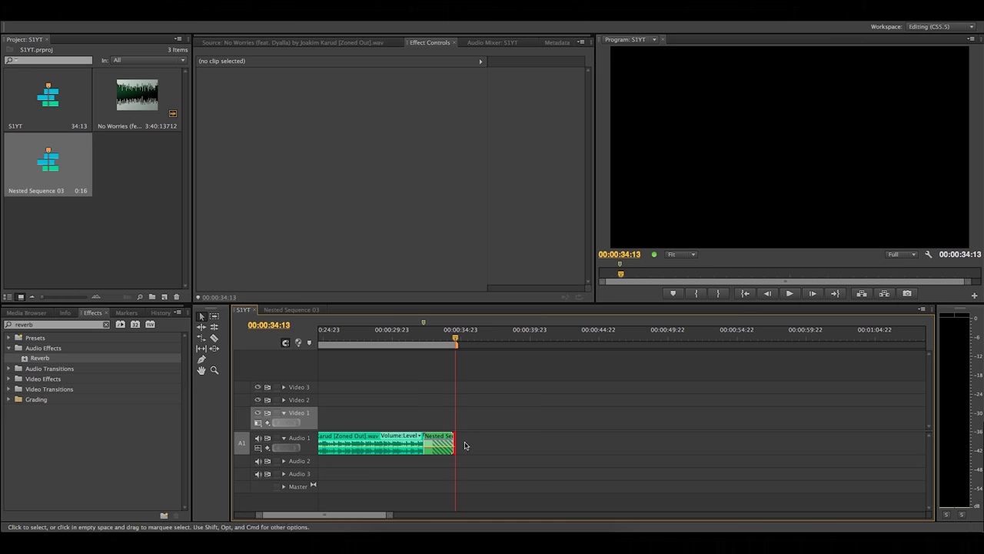
Add a Constant Gain crossfade to the clip's end and play the faded ending.
{"action": "double_click", "coordinate": [54, 323]}
{"action": "type", "text": "constan"}
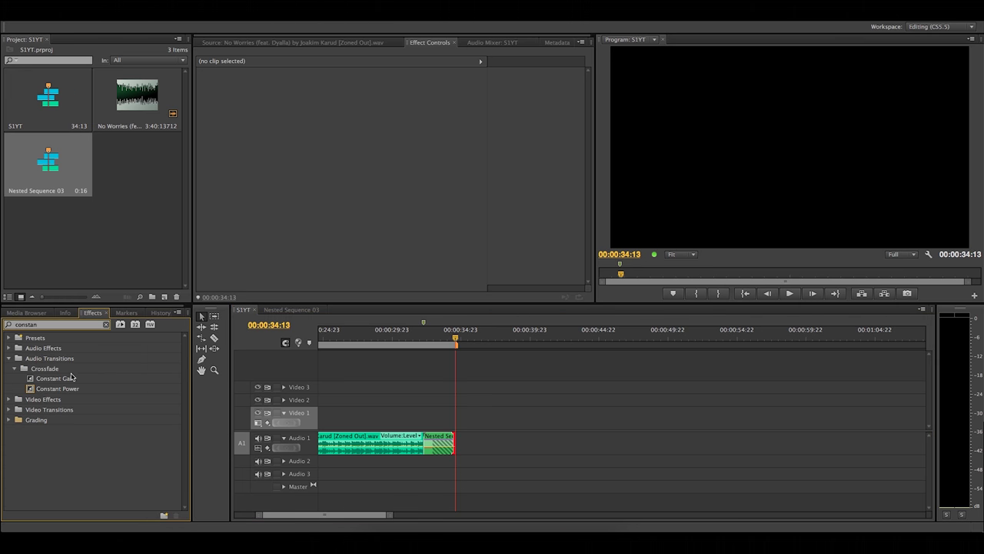
{"action": "left_click_drag", "start_coordinate": [71, 376], "coordinate": [103, 389]}
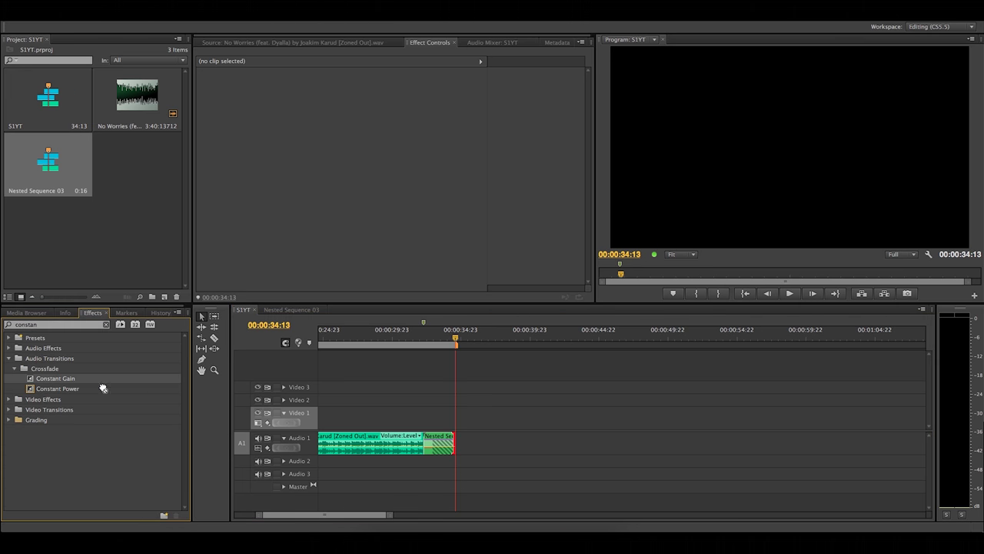
{"action": "left_click_drag", "start_coordinate": [457, 445], "coordinate": [455, 446]}
{"action": "left_click", "coordinate": [419, 341]}
{"action": "key", "text": "space"}
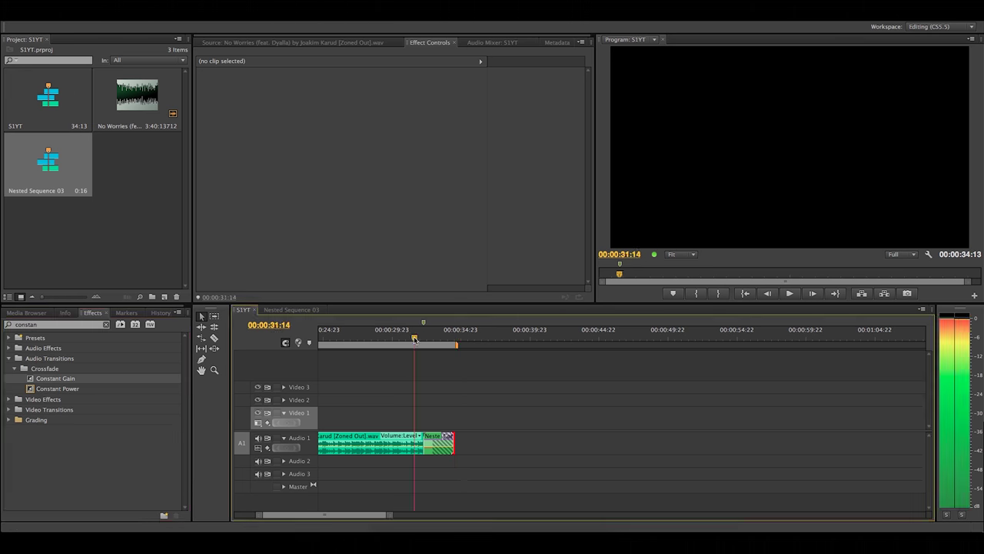